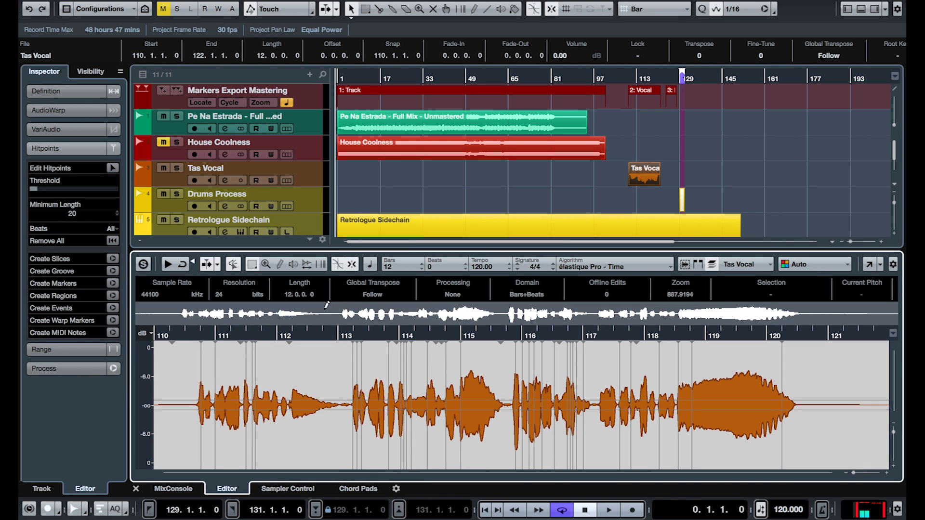
Cycle the lower zone through MixConsole, Sampler Control and Chord Pads, ending back on MixConsole.
{"action": "left_click", "coordinate": [191, 491]}
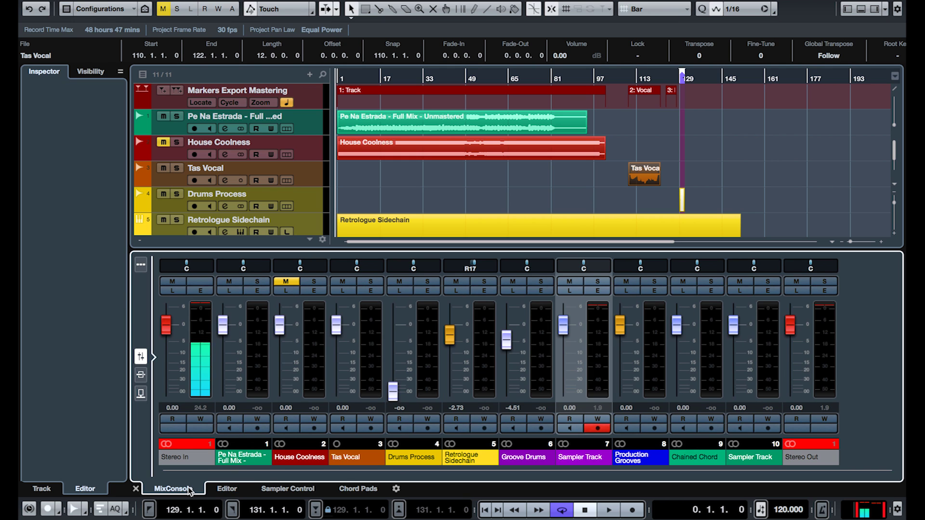
{"action": "left_click", "coordinate": [227, 489]}
{"action": "left_click", "coordinate": [288, 489]}
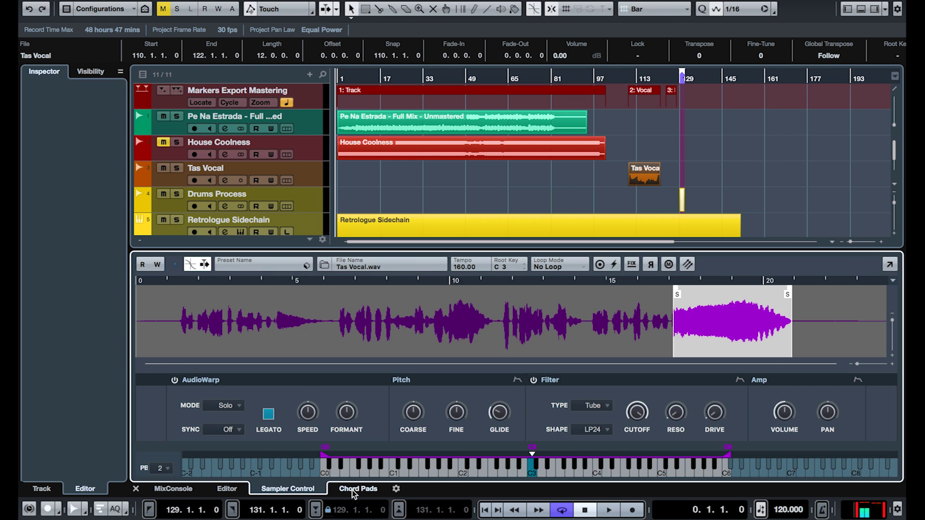
{"action": "left_click", "coordinate": [354, 490]}
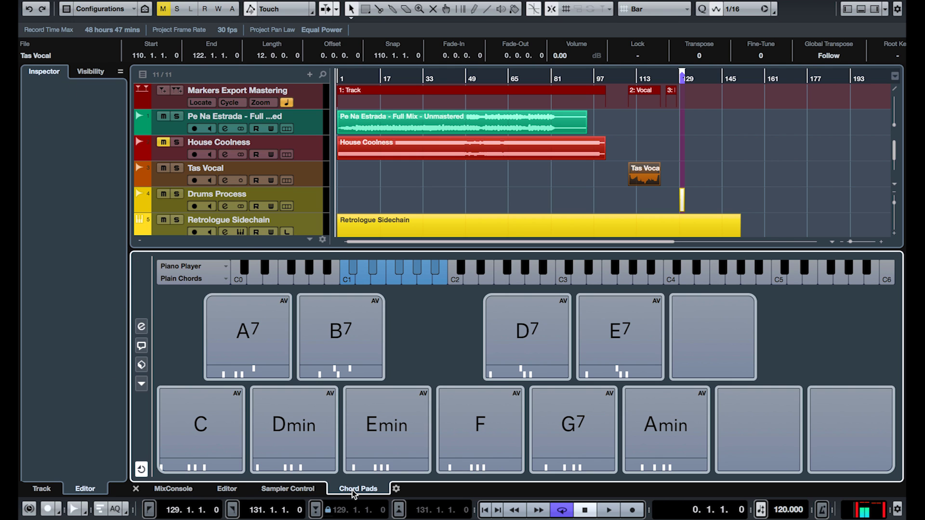
{"action": "left_click", "coordinate": [173, 490]}
Briefly show the MediaBay and toggle the Inspector, then close the MediaBay and MixConsole.
{"action": "left_click", "coordinate": [874, 9]}
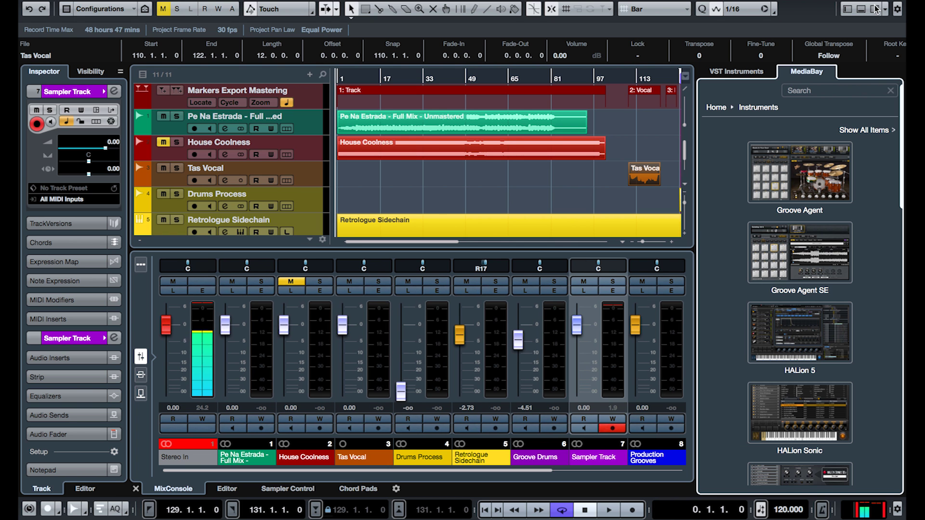
{"action": "scroll", "coordinate": [887, 165], "scroll_direction": "down", "scroll_amount": 10}
{"action": "scroll", "coordinate": [888, 164], "scroll_direction": "up", "scroll_amount": 10}
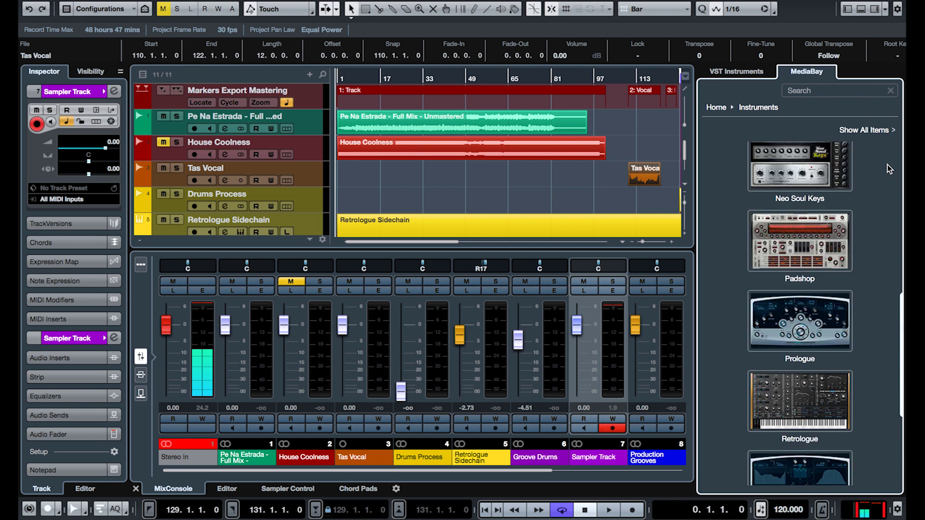
{"action": "left_click", "coordinate": [850, 9]}
{"action": "left_click", "coordinate": [849, 9]}
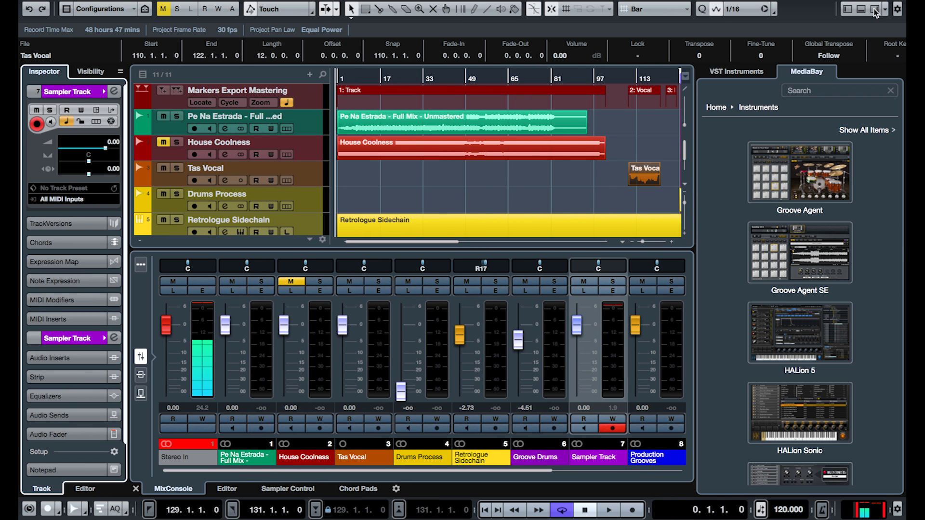
{"action": "left_click", "coordinate": [874, 9]}
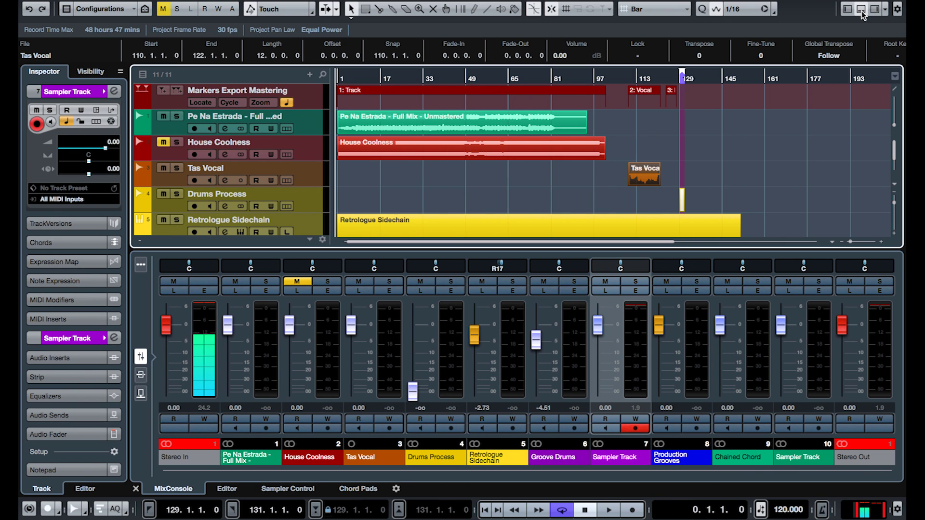
{"action": "left_click", "coordinate": [862, 11]}
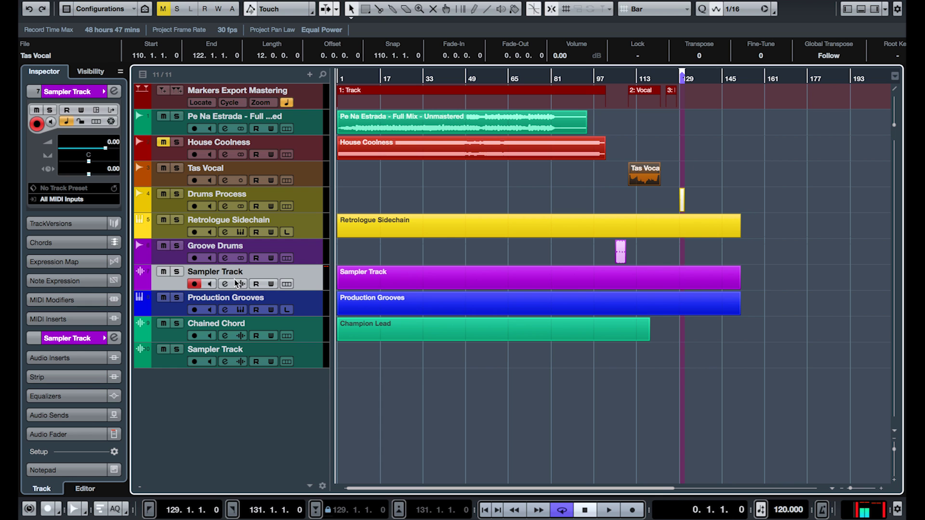
{"action": "left_click", "coordinate": [227, 284]}
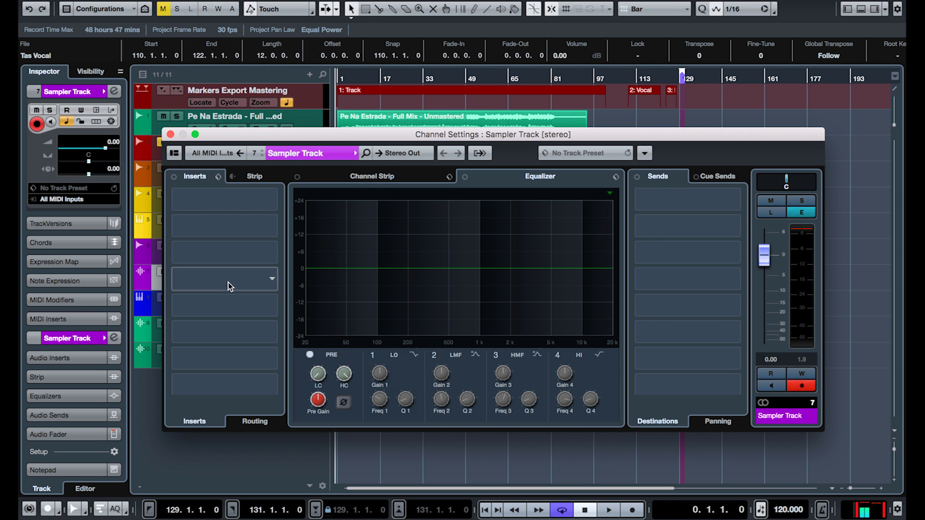
{"action": "left_click", "coordinate": [170, 135]}
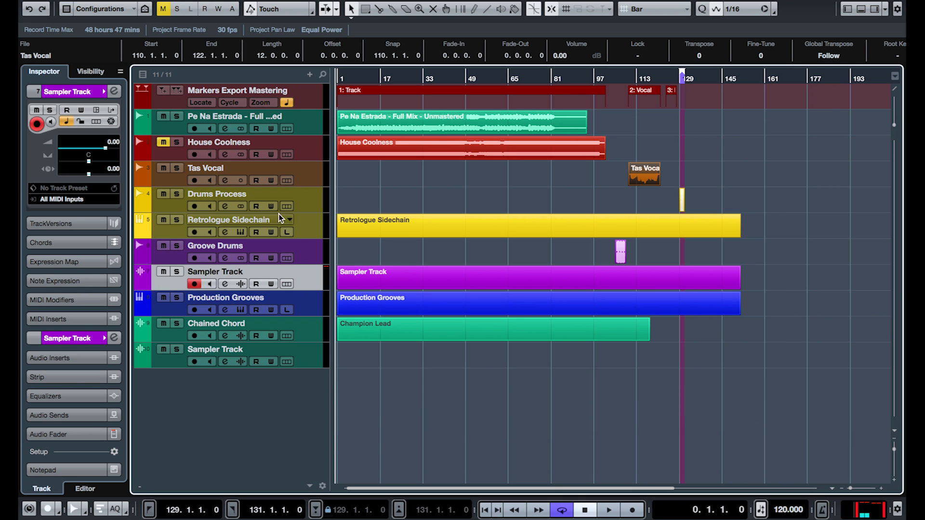
{"action": "double_click", "coordinate": [399, 273]}
{"action": "left_click", "coordinate": [292, 492]}
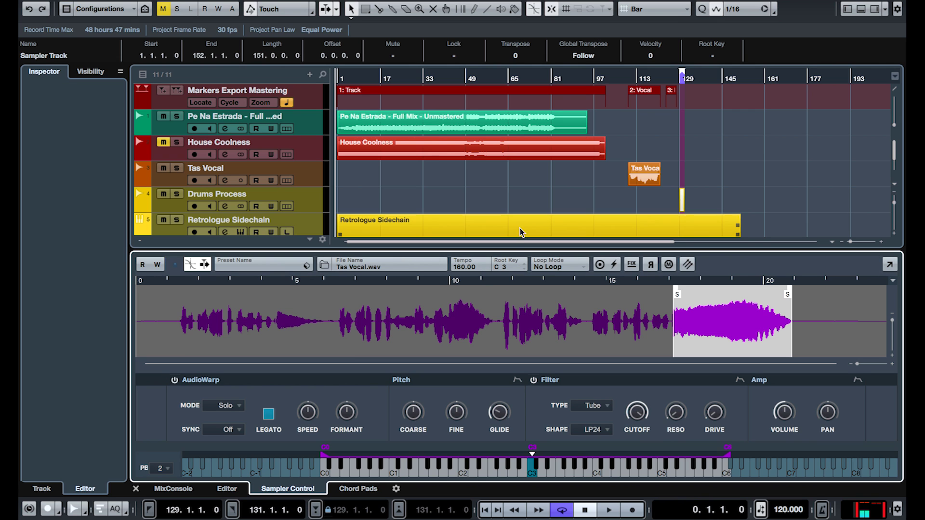
{"action": "scroll", "coordinate": [524, 209], "scroll_direction": "down", "scroll_amount": 3}
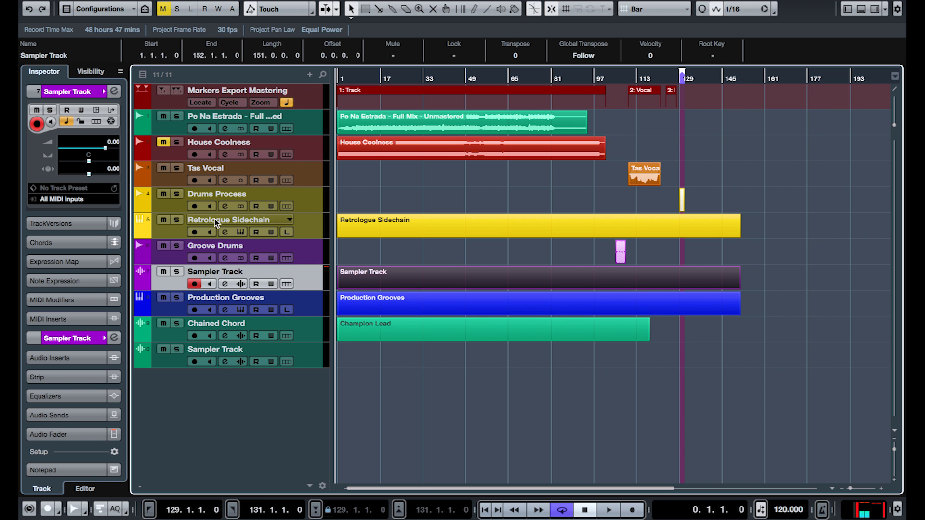
{"action": "left_click", "coordinate": [236, 233]}
Open Retrologue 2 for the Retrologue Sidechain track and reposition its window over the project.
{"action": "left_click", "coordinate": [240, 233]}
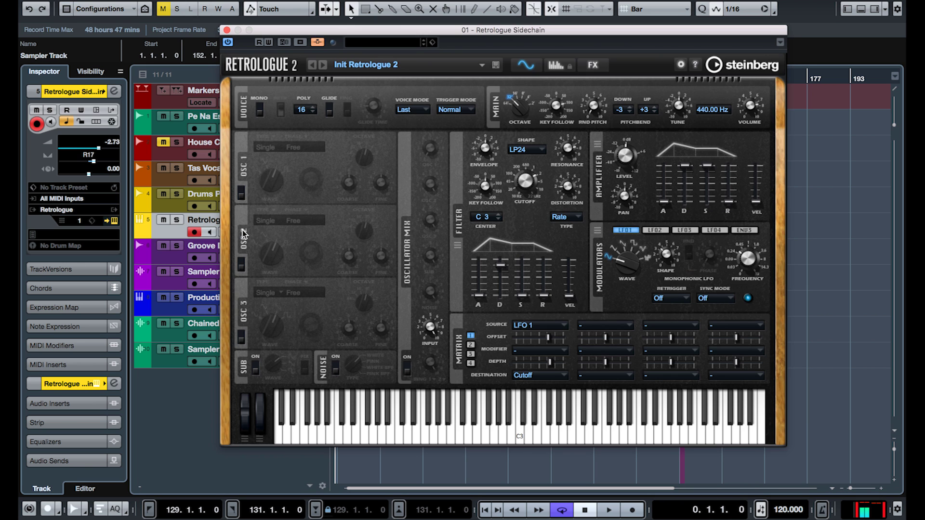
{"action": "left_click_drag", "start_coordinate": [548, 25], "coordinate": [554, 258]}
{"action": "left_click_drag", "start_coordinate": [708, 186], "coordinate": [666, 200]}
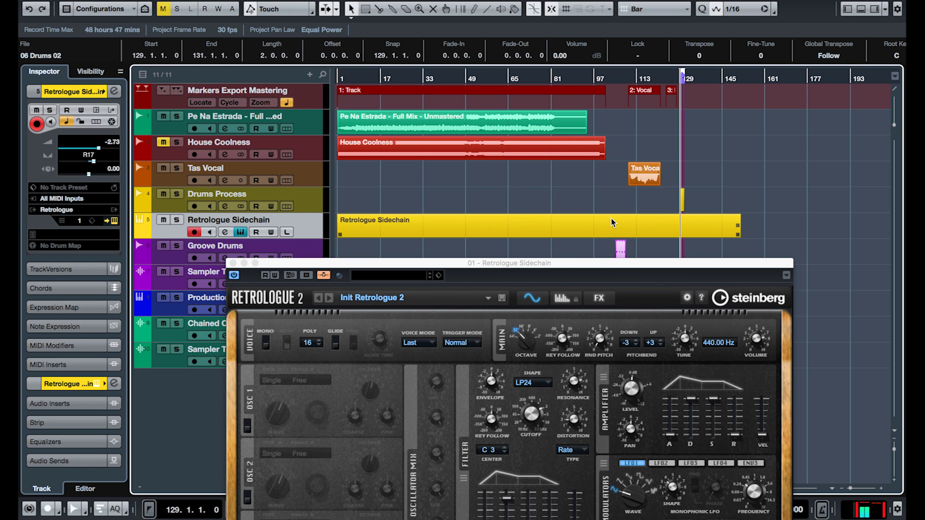
{"action": "left_click_drag", "start_coordinate": [597, 264], "coordinate": [596, 54]}
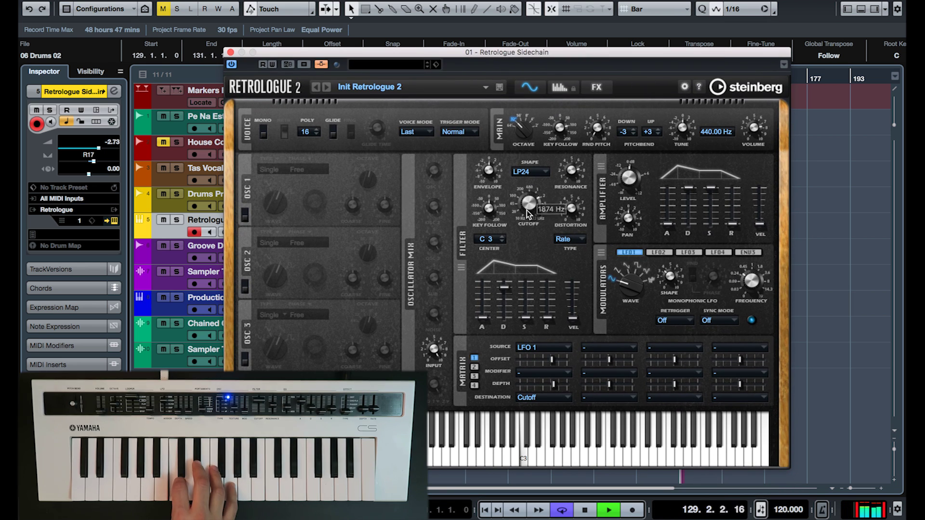
Set Retrologue 2's filter cutoff to 716 Hz and resonance to about 76.
{"action": "mouse_move", "coordinate": [527, 210]}
{"action": "left_mouse_down"}
{"action": "mouse_move", "coordinate": [531, 225]}
{"action": "mouse_move", "coordinate": [537, 197]}
{"action": "mouse_move", "coordinate": [535, 222]}
{"action": "left_mouse_up"}
{"action": "left_click_drag", "start_coordinate": [585, 170], "coordinate": [573, 154]}
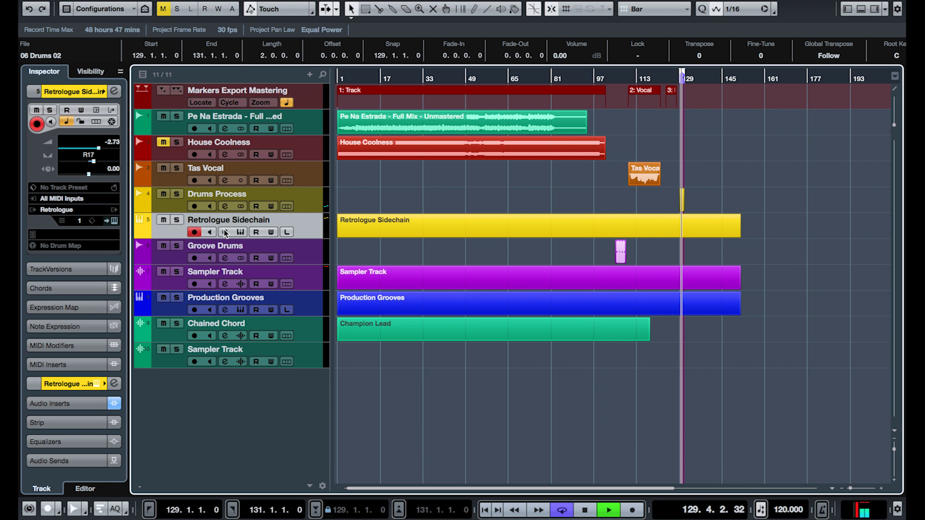
{"action": "left_click", "coordinate": [224, 229]}
Select the Pe Na Estrada track and open its Frequency EQ insert.
{"action": "left_click", "coordinate": [170, 134]}
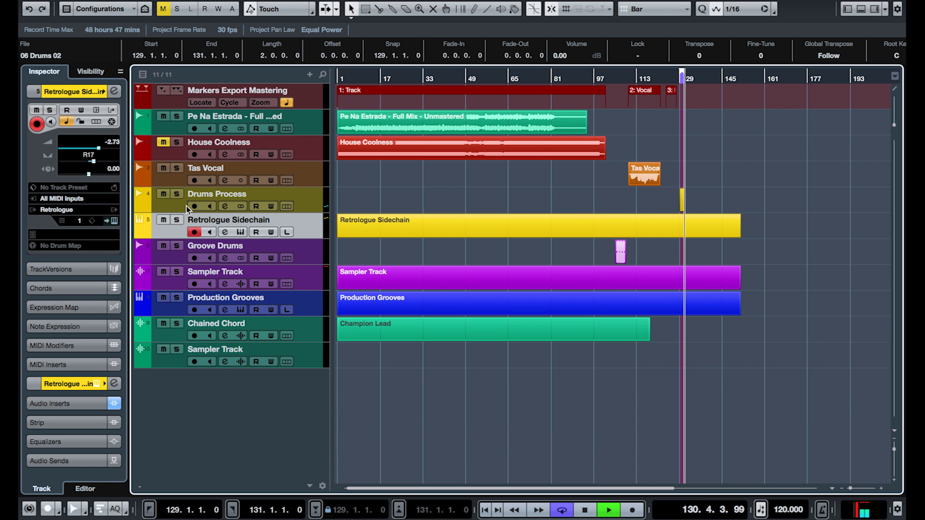
{"action": "left_click", "coordinate": [176, 152]}
{"action": "left_click", "coordinate": [173, 129]}
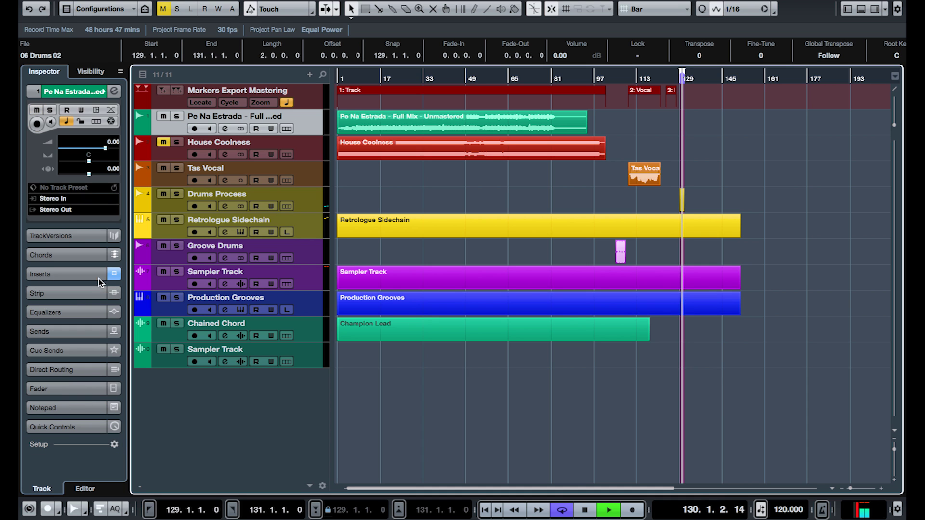
{"action": "left_click", "coordinate": [88, 275]}
{"action": "left_click", "coordinate": [47, 170]}
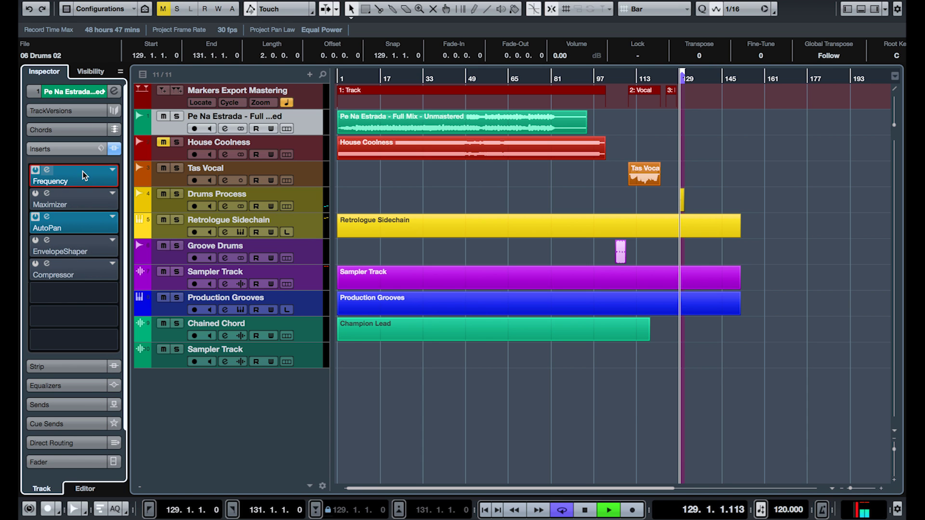
Ease down band 8, set band 4 to 401 Hz / 0.8 dB, and make bands 1–2 linear phase.
{"action": "left_click_drag", "start_coordinate": [628, 132], "coordinate": [629, 146]}
{"action": "mouse_move", "coordinate": [561, 332]}
{"action": "left_mouse_down"}
{"action": "mouse_move", "coordinate": [562, 319]}
{"action": "mouse_move", "coordinate": [561, 330]}
{"action": "left_mouse_up"}
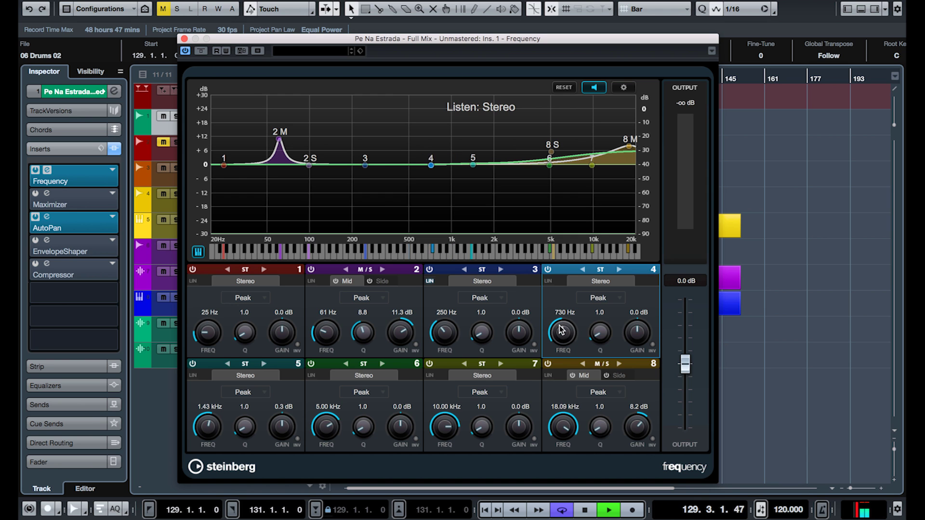
{"action": "mouse_move", "coordinate": [400, 168]}
{"action": "left_mouse_down"}
{"action": "mouse_move", "coordinate": [396, 155]}
{"action": "mouse_move", "coordinate": [395, 164]}
{"action": "left_mouse_up"}
{"action": "left_click", "coordinate": [251, 302]}
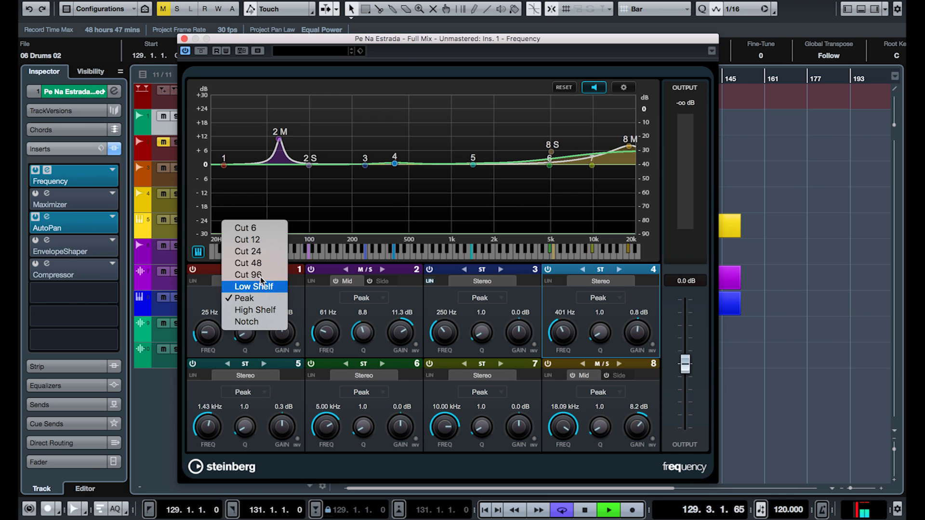
{"action": "left_click", "coordinate": [322, 311]}
{"action": "left_click", "coordinate": [312, 281]}
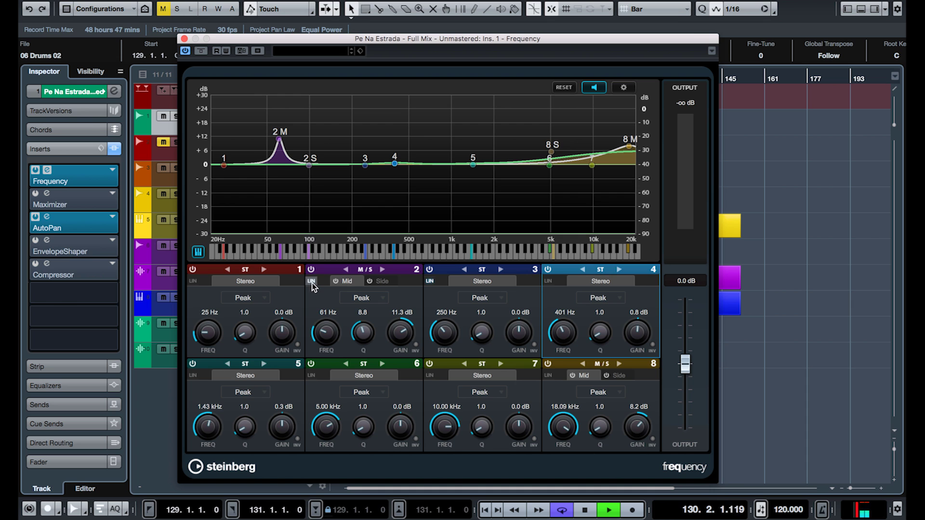
{"action": "left_click", "coordinate": [193, 281]}
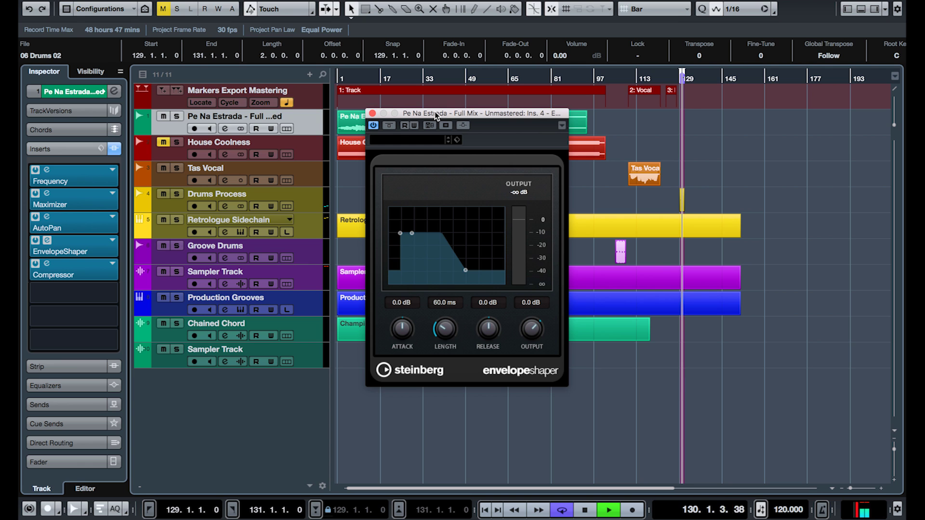
Open the Compressor on Pe Na Estrada and arrange it beside the EnvelopeShaper window.
{"action": "left_click", "coordinate": [47, 264]}
{"action": "left_click_drag", "start_coordinate": [339, 95], "coordinate": [171, 98]}
{"action": "left_click_drag", "start_coordinate": [414, 115], "coordinate": [421, 106]}
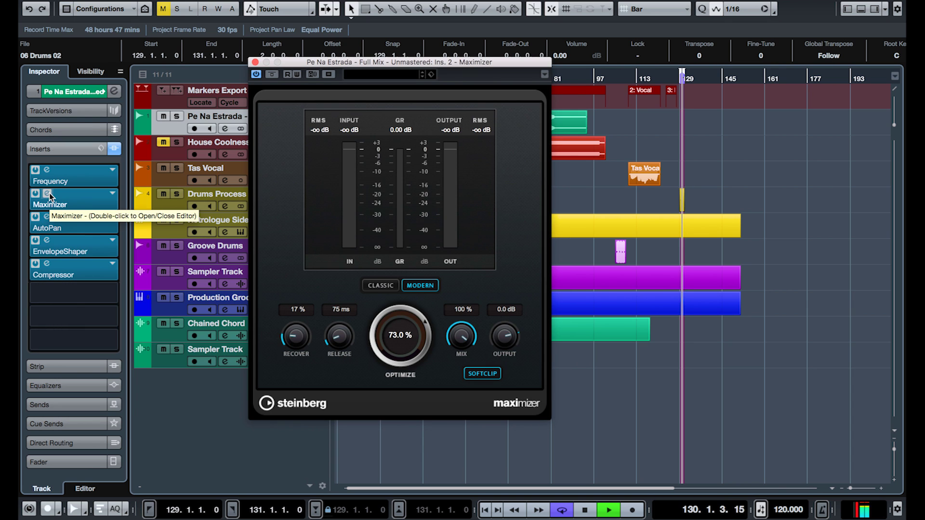
Adjust the Maximizer's Optimize, lower its Recover to 15 %, and move its window aside.
{"action": "left_click_drag", "start_coordinate": [405, 323], "coordinate": [386, 345]}
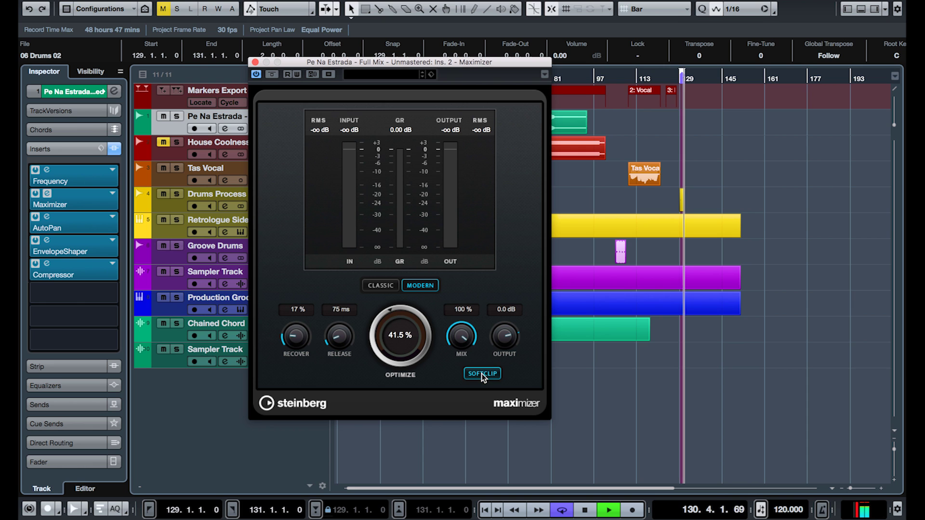
{"action": "left_click_drag", "start_coordinate": [307, 332], "coordinate": [307, 337]}
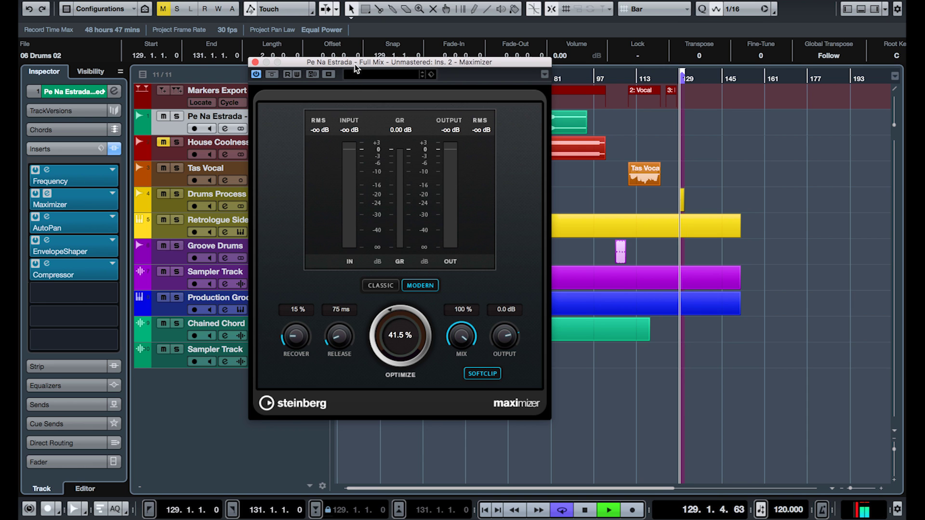
{"action": "left_click_drag", "start_coordinate": [355, 65], "coordinate": [432, 77]}
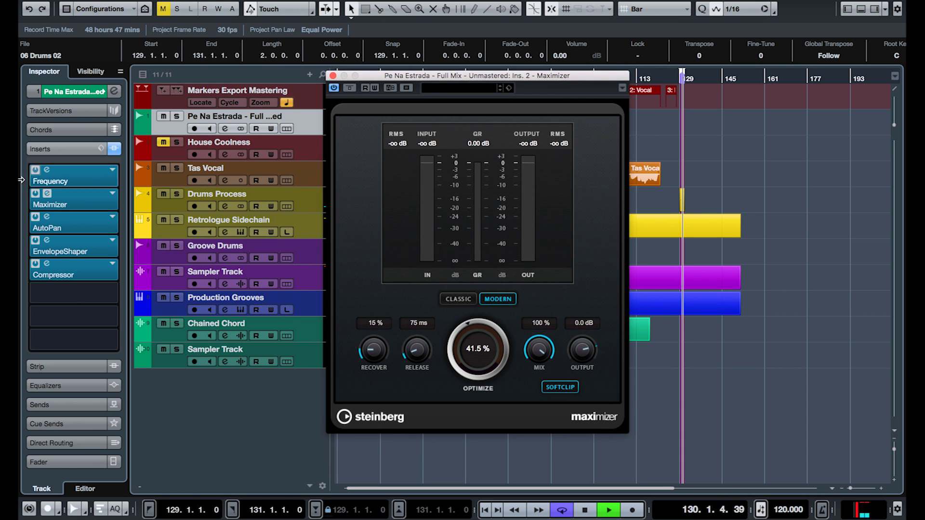
{"action": "left_click", "coordinate": [53, 219]}
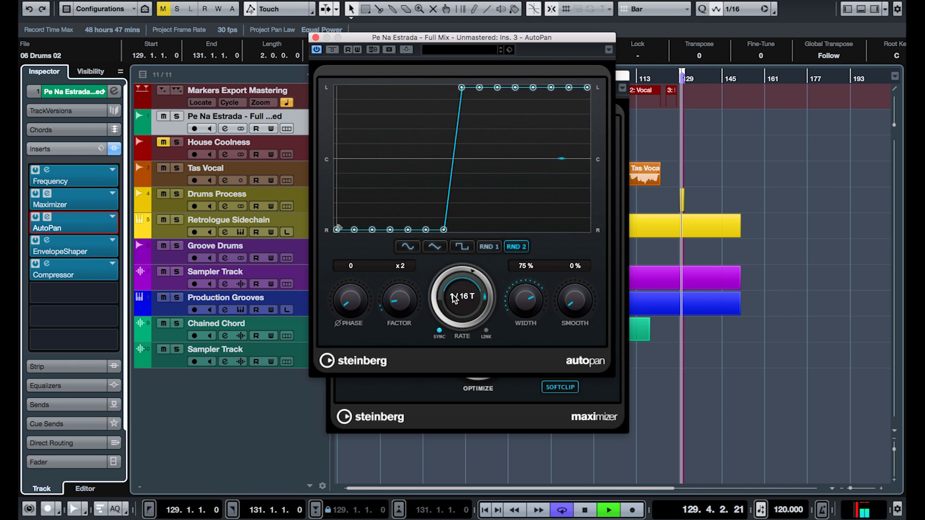
Draw a custom AutoPan curve over the step pattern, with a dip at the start.
{"action": "mouse_move", "coordinate": [337, 193]}
{"action": "left_mouse_down"}
{"action": "mouse_move", "coordinate": [516, 96]}
{"action": "mouse_move", "coordinate": [465, 166]}
{"action": "mouse_move", "coordinate": [423, 159]}
{"action": "mouse_move", "coordinate": [354, 186]}
{"action": "mouse_move", "coordinate": [551, 105]}
{"action": "mouse_move", "coordinate": [480, 121]}
{"action": "left_mouse_up"}
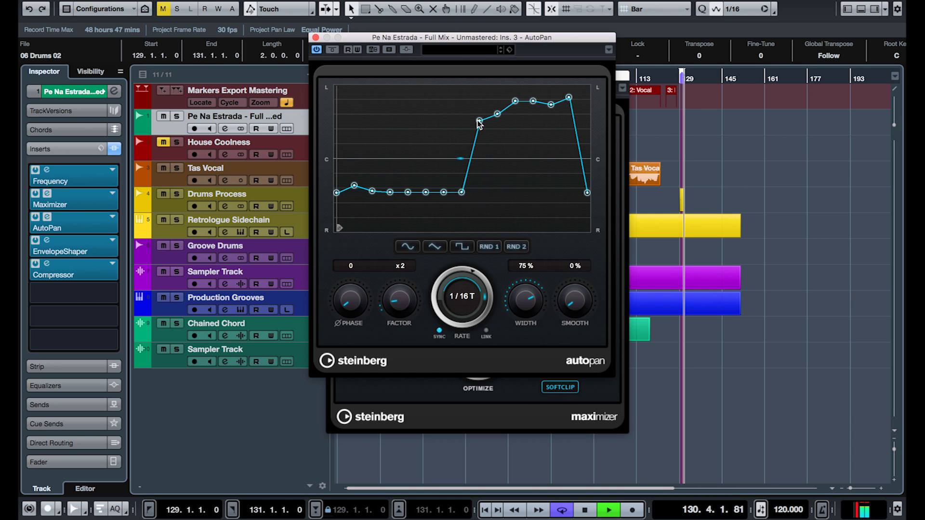
{"action": "mouse_move", "coordinate": [372, 189]}
{"action": "left_mouse_down"}
{"action": "mouse_move", "coordinate": [437, 122]}
{"action": "mouse_move", "coordinate": [478, 179]}
{"action": "mouse_move", "coordinate": [562, 99]}
{"action": "left_mouse_up"}
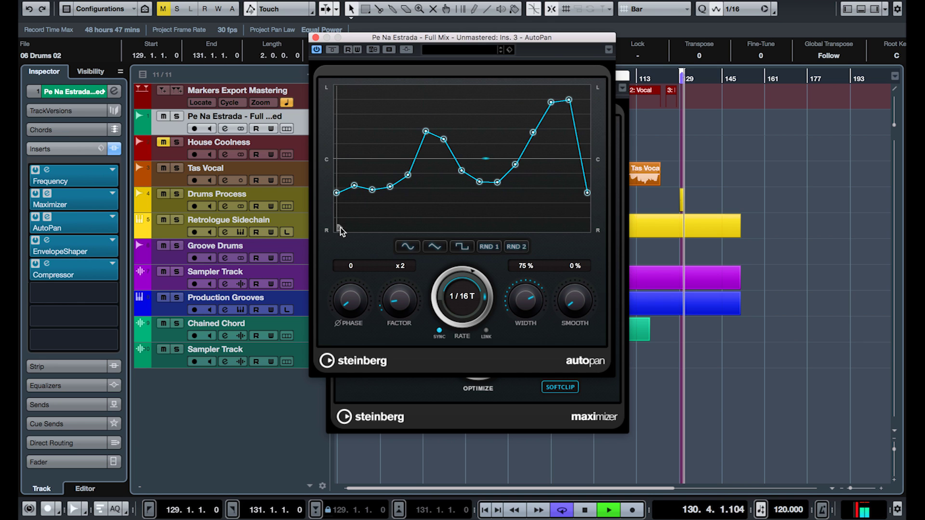
{"action": "left_click_drag", "start_coordinate": [340, 233], "coordinate": [371, 140]}
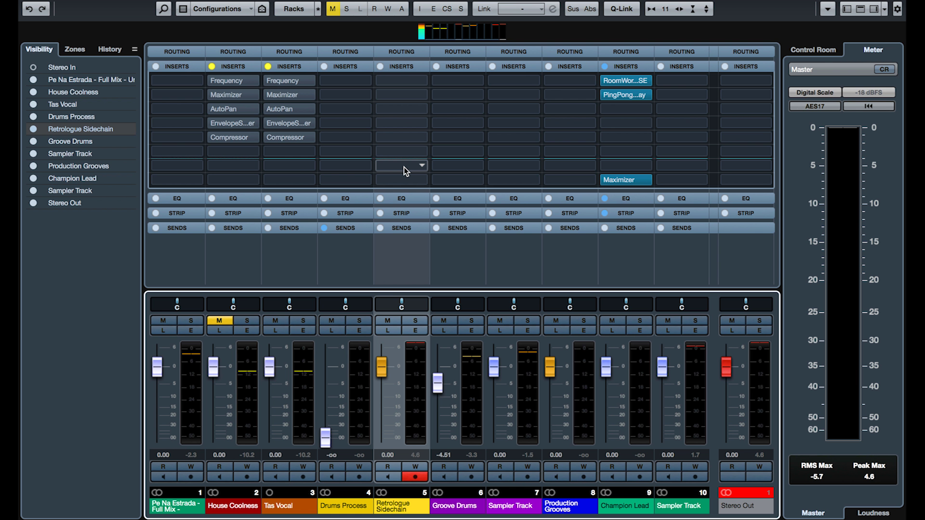
With mixer History shown, set Retrologue Sidechain to -2.73 dB and pan it R17.
{"action": "left_click", "coordinate": [107, 50]}
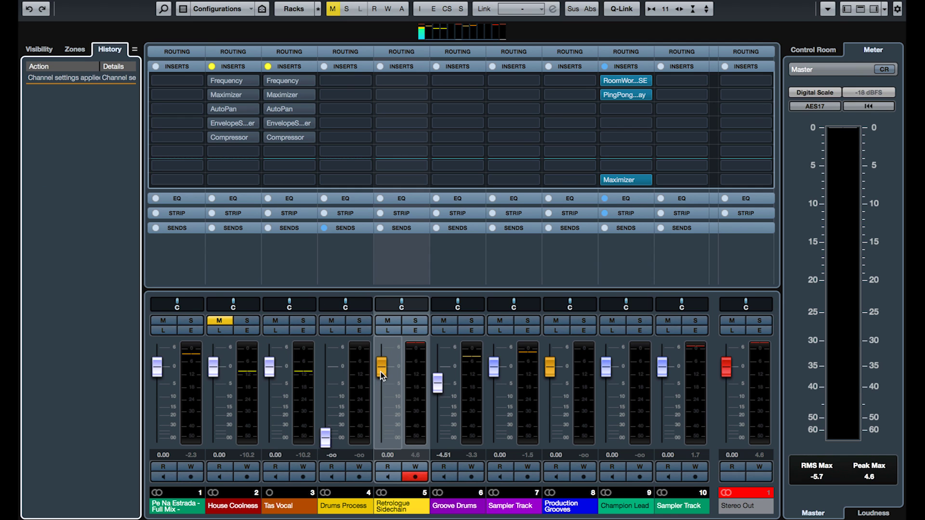
{"action": "mouse_move", "coordinate": [381, 371]}
{"action": "left_mouse_down"}
{"action": "mouse_move", "coordinate": [386, 388]}
{"action": "mouse_move", "coordinate": [385, 380]}
{"action": "left_mouse_up"}
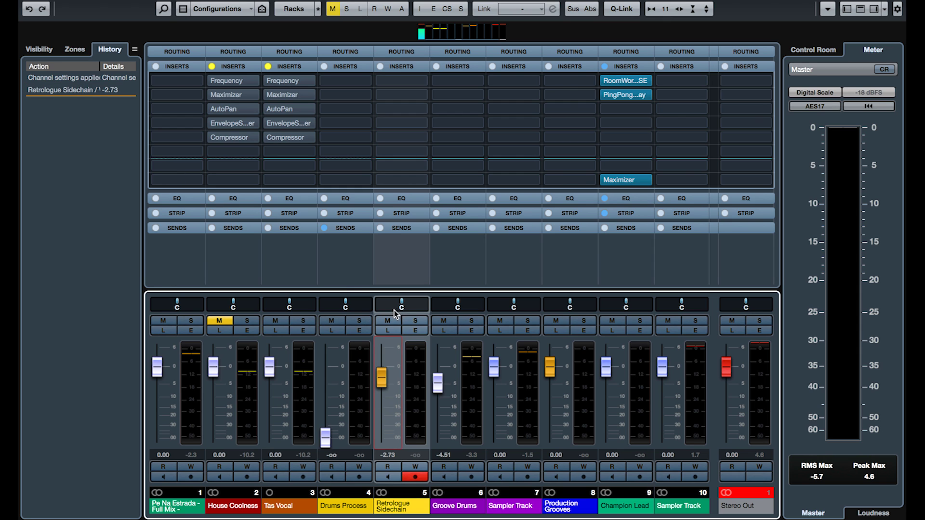
{"action": "left_click_drag", "start_coordinate": [394, 310], "coordinate": [407, 310]}
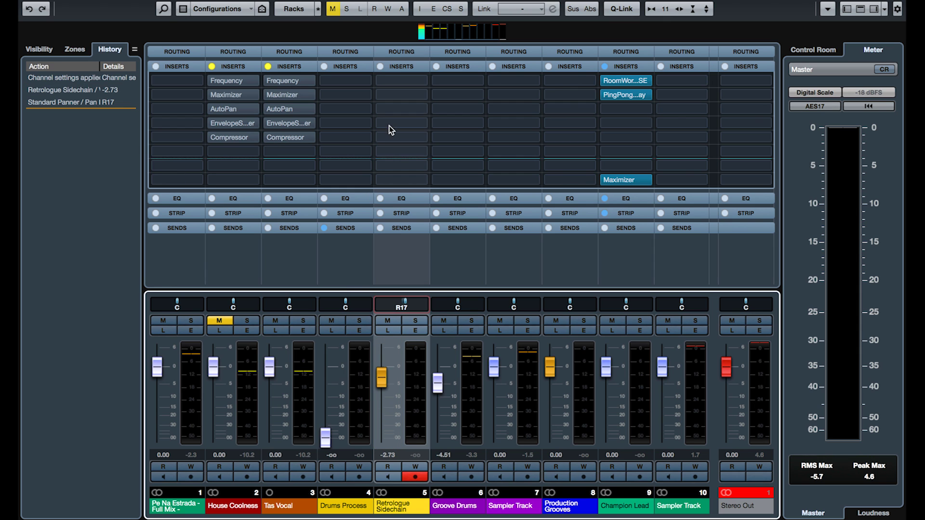
Insert CurveEQ on the Retrologue Sidechain channel and close its editor.
{"action": "left_click", "coordinate": [398, 94]}
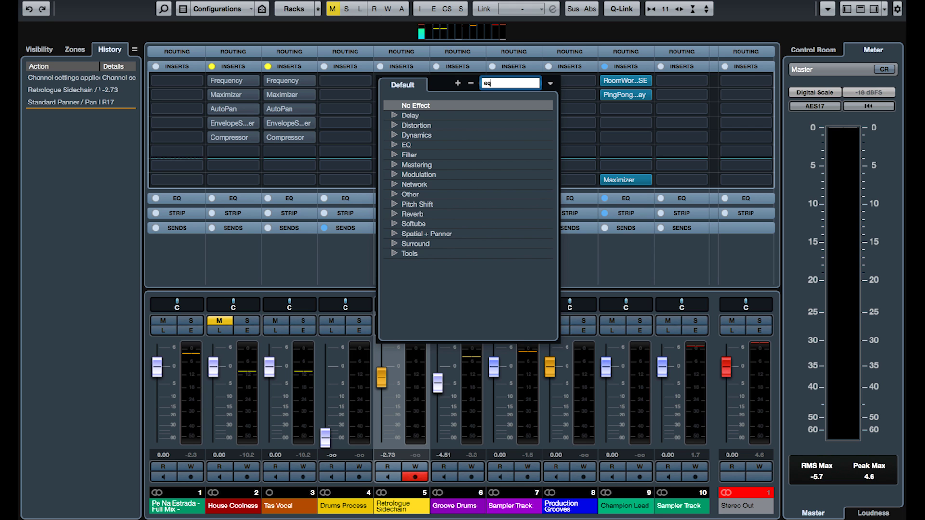
{"action": "left_click", "coordinate": [429, 155]}
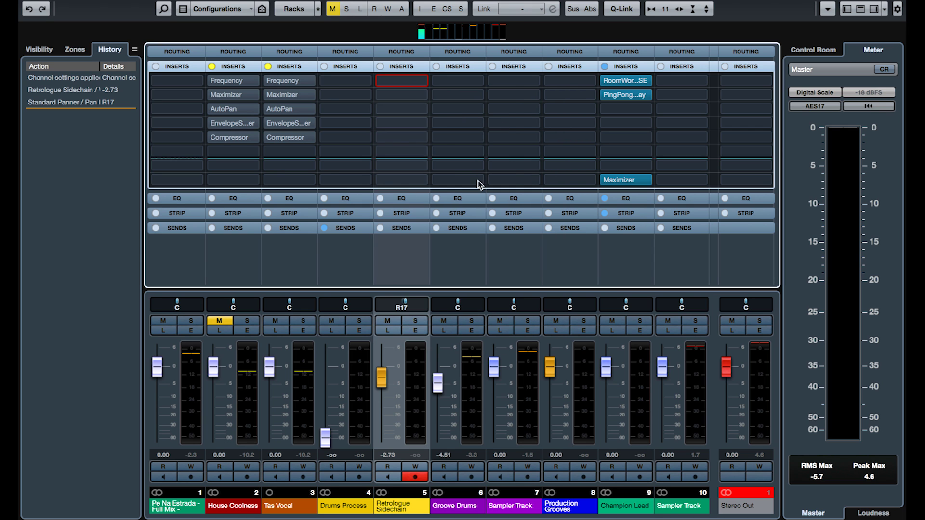
{"action": "left_click", "coordinate": [46, 2]}
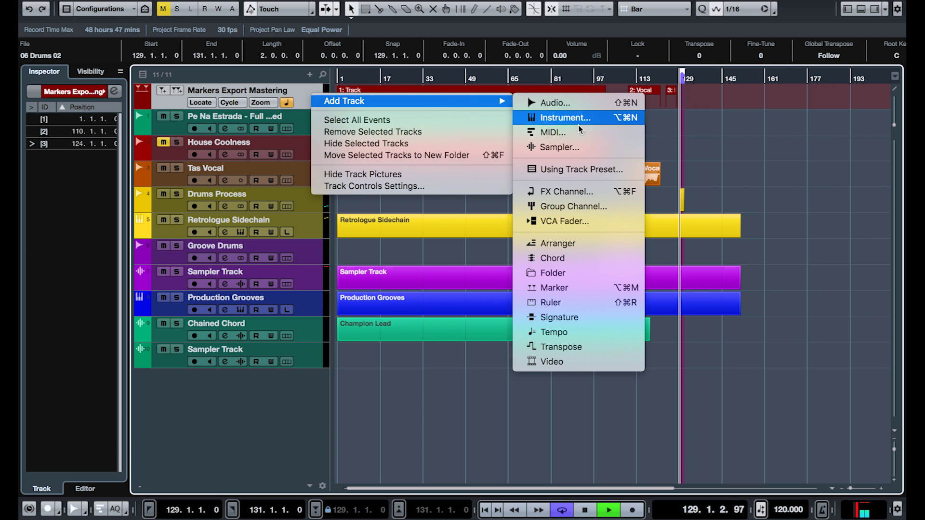
Add a marker track with markers at bar 36 and bar 67.
{"action": "left_click", "coordinate": [578, 287]}
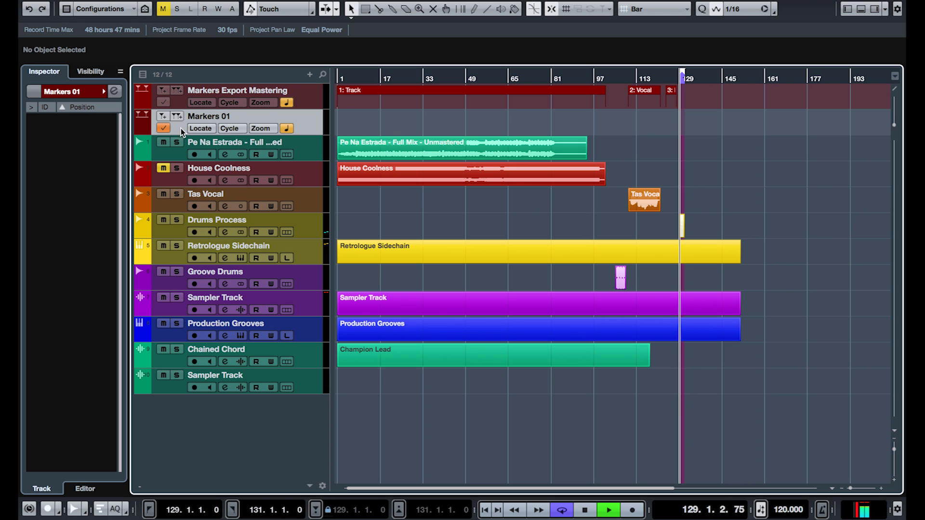
{"action": "key", "text": "Insert"}
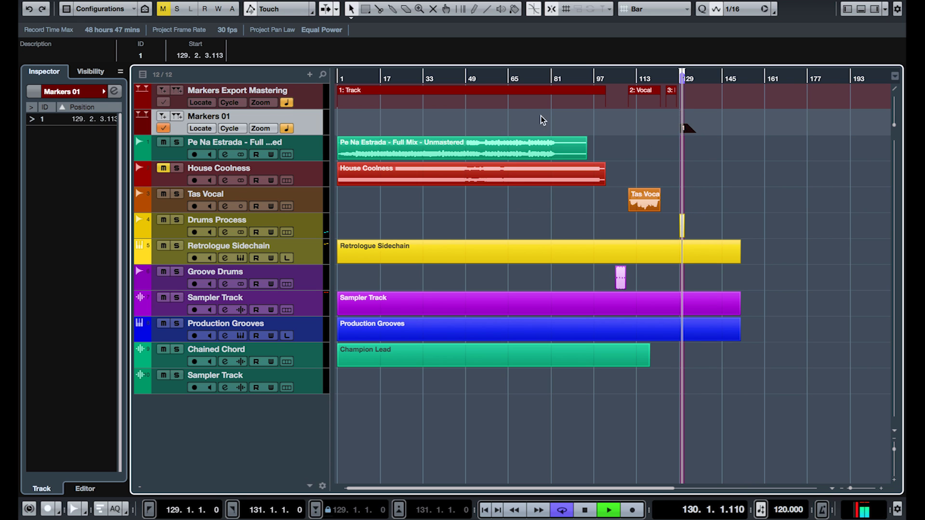
{"action": "left_click_drag", "start_coordinate": [686, 127], "coordinate": [435, 126]}
{"action": "key", "text": "Insert"}
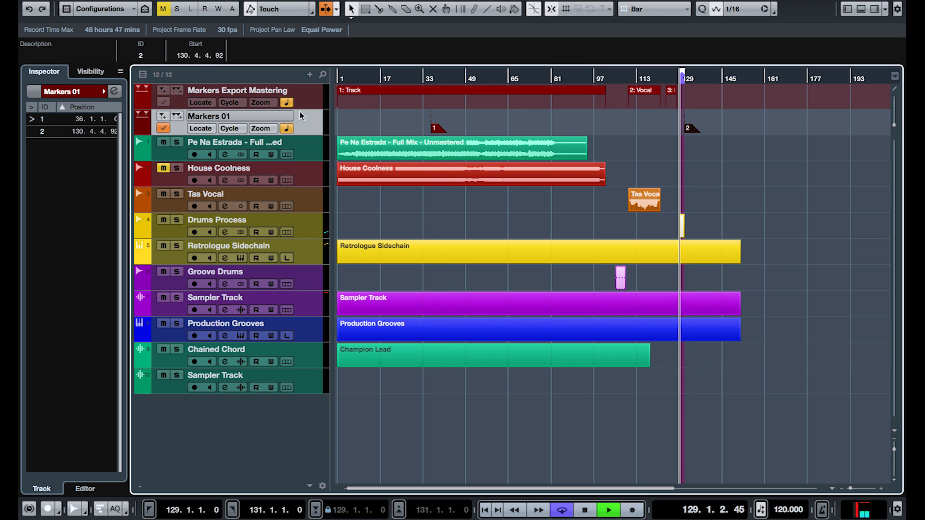
{"action": "left_click_drag", "start_coordinate": [688, 129], "coordinate": [523, 125]}
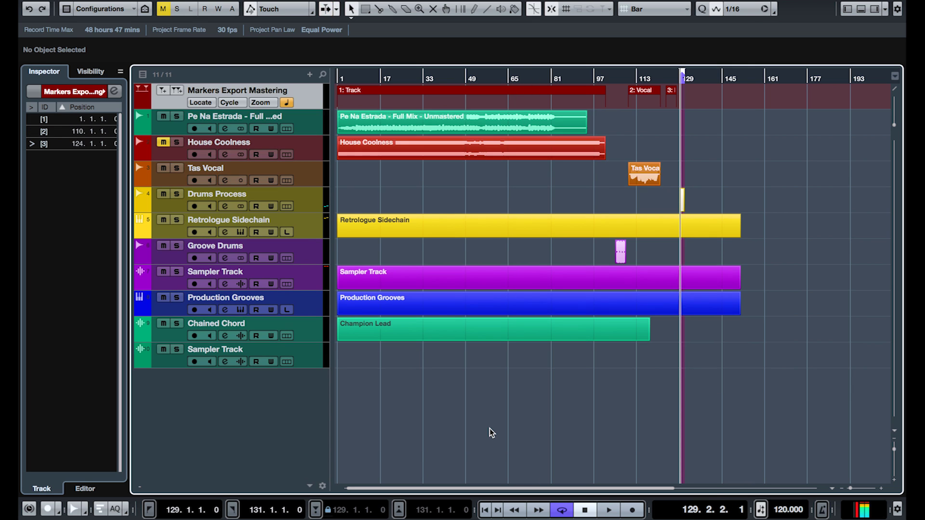
In Audio Mixdown export, tick the Track, Vocal and Drums cycle markers.
{"action": "key", "text": "super+e"}
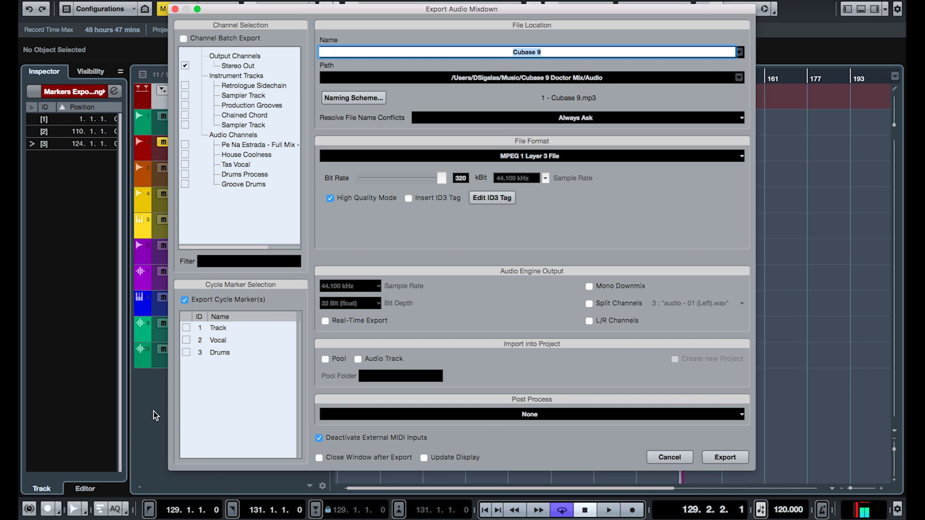
{"action": "left_click", "coordinate": [186, 328]}
{"action": "left_click", "coordinate": [186, 340]}
{"action": "left_click", "coordinate": [186, 352]}
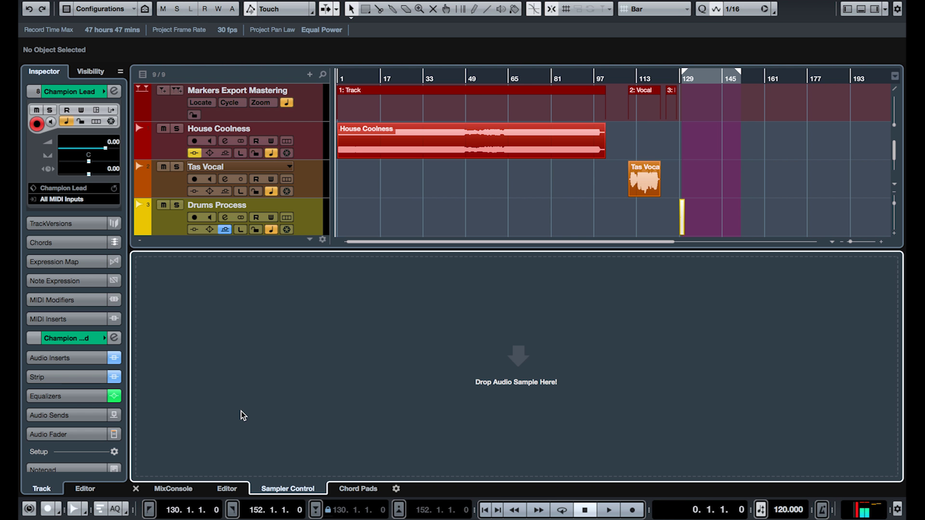
Close the Sampler Control zone and open the Load Track Preset browser.
{"action": "left_click", "coordinate": [136, 489]}
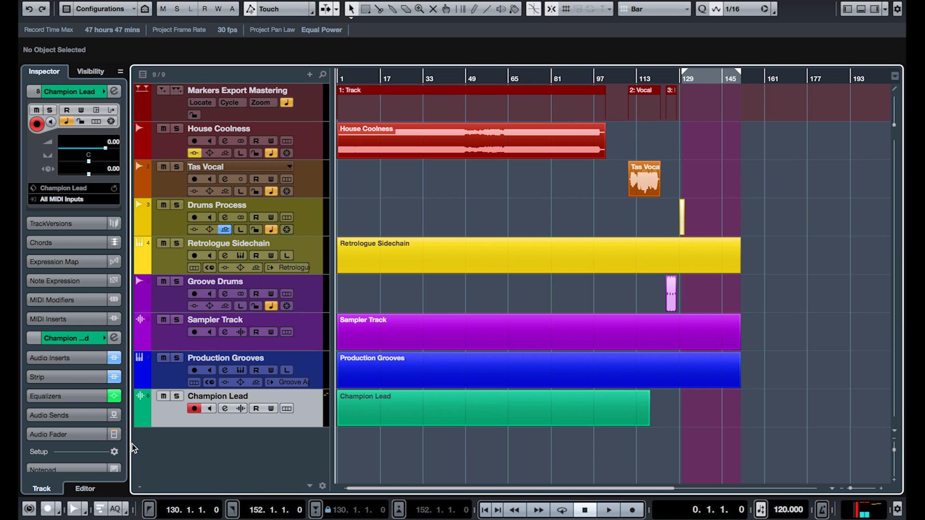
{"action": "left_click", "coordinate": [39, 189]}
{"action": "left_click", "coordinate": [39, 188]}
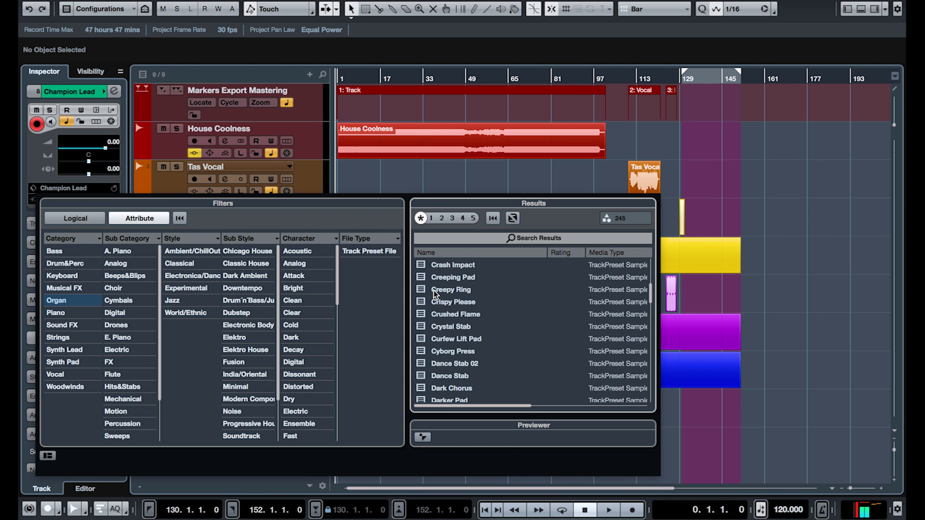
{"action": "scroll", "coordinate": [433, 290], "scroll_direction": "down", "scroll_amount": 5}
Audition Darker Pad, Defiant Hit, Dirty Melody Atmo and Dirty Toy, then load Drone Amp.
{"action": "left_click", "coordinate": [443, 292]}
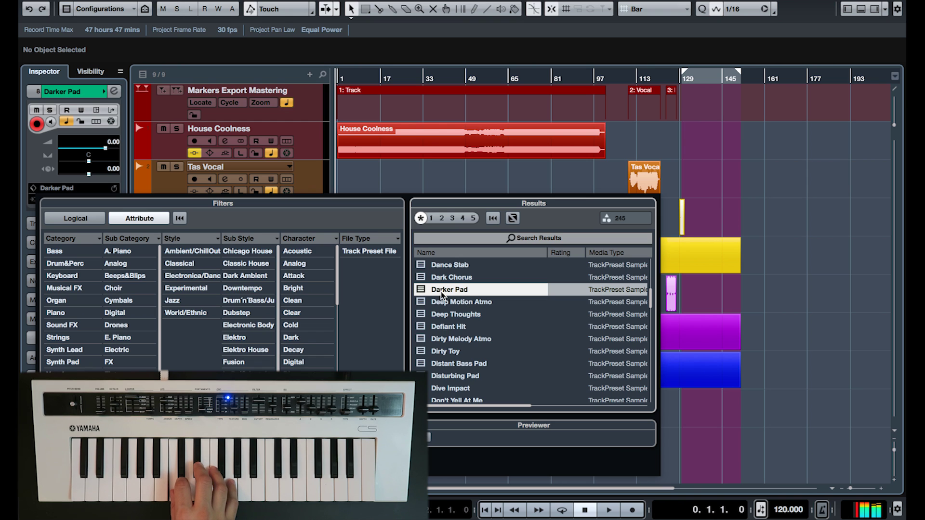
{"action": "left_click", "coordinate": [442, 327]}
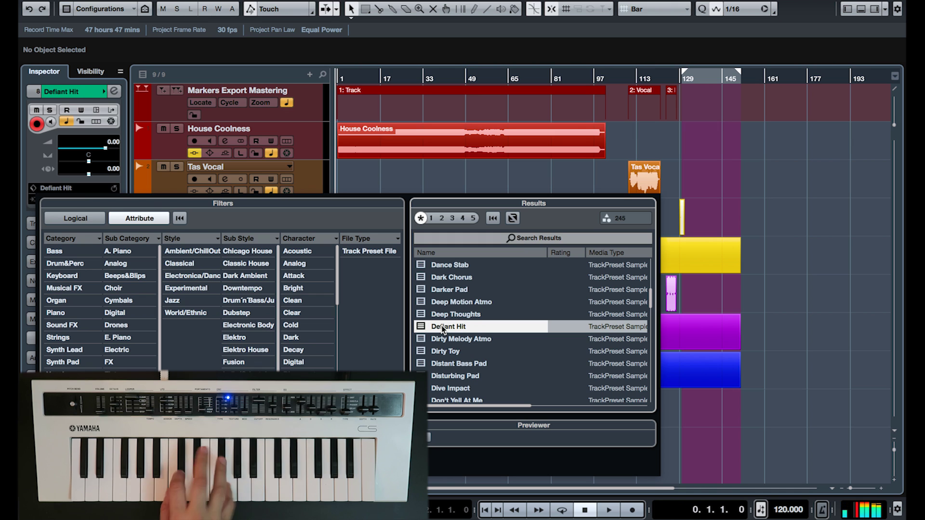
{"action": "left_click", "coordinate": [441, 344]}
{"action": "left_click", "coordinate": [442, 352]}
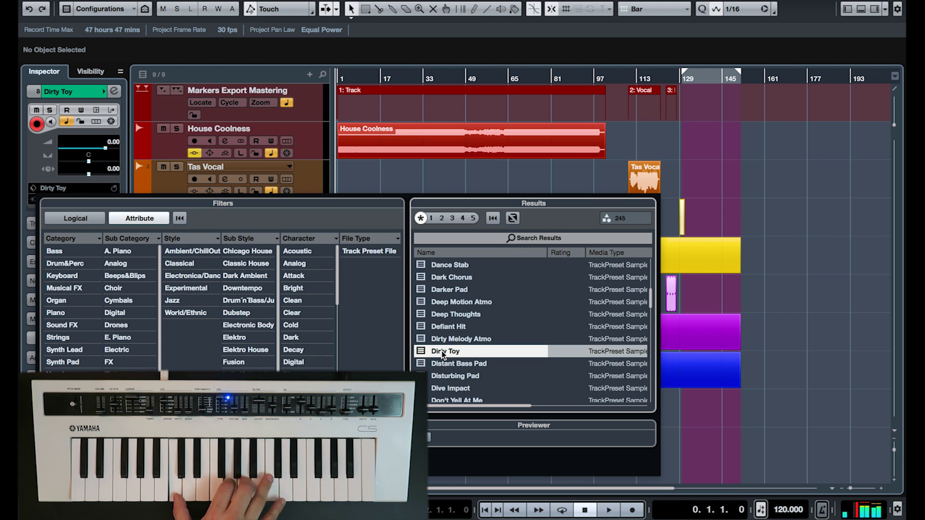
{"action": "scroll", "coordinate": [442, 354], "scroll_direction": "down", "scroll_amount": 3}
{"action": "left_click", "coordinate": [442, 352]}
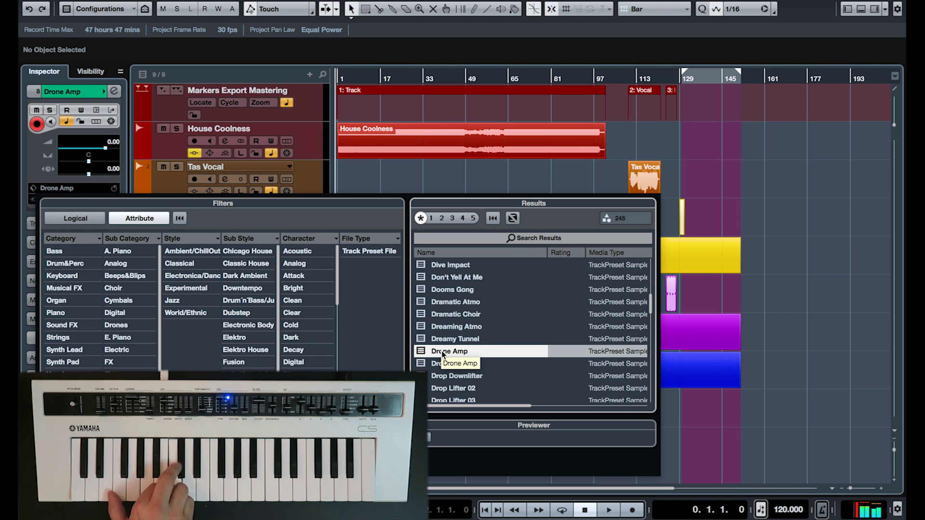